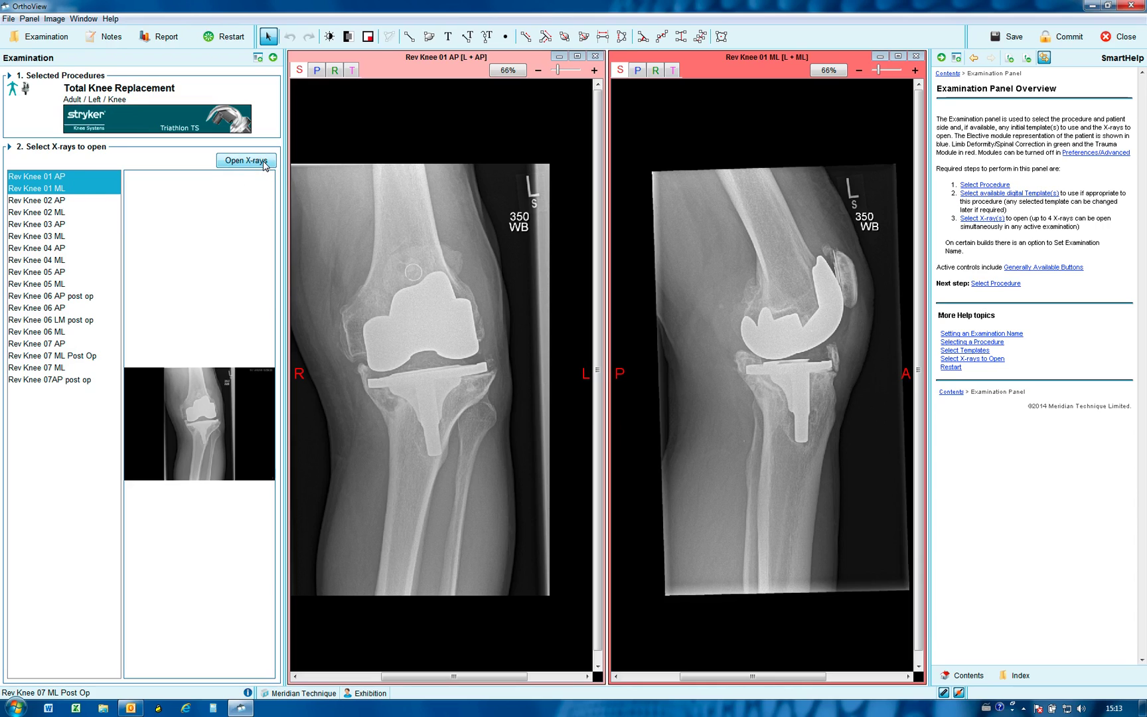
Step: Switch the AP knee X-ray from the Examination panel to the Planning panel
click(316, 70)
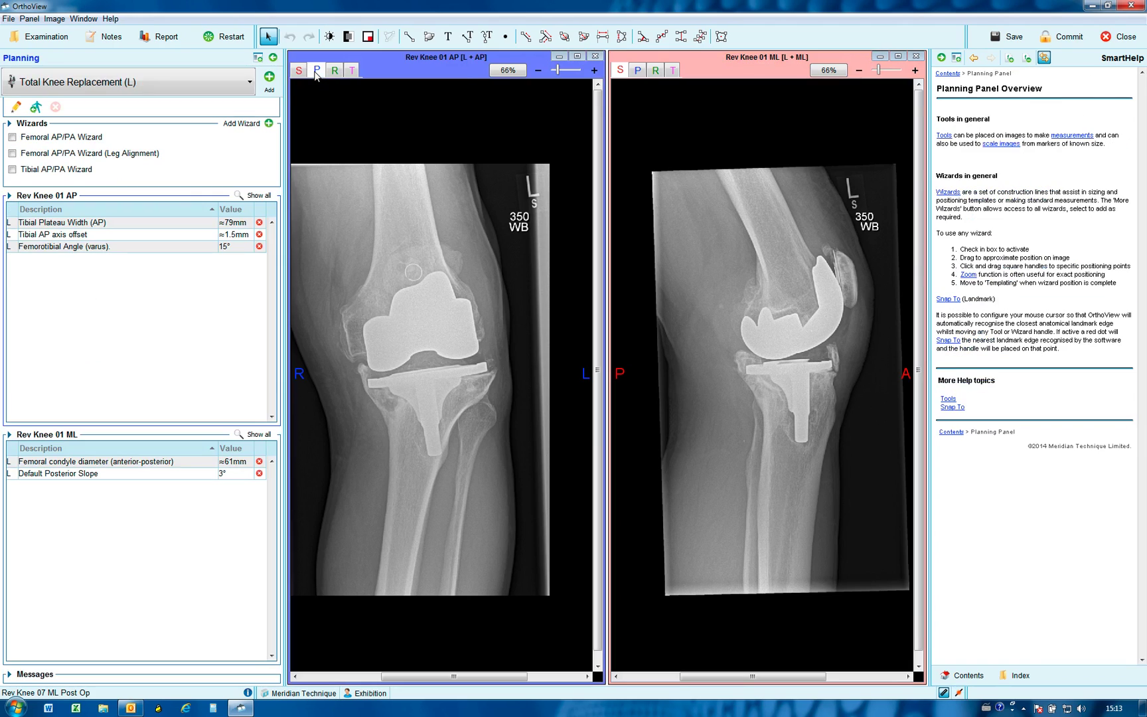
Step: Put the lateral X-ray into planning with femoral and tibial ML/LM alignment wizards
click(638, 71)
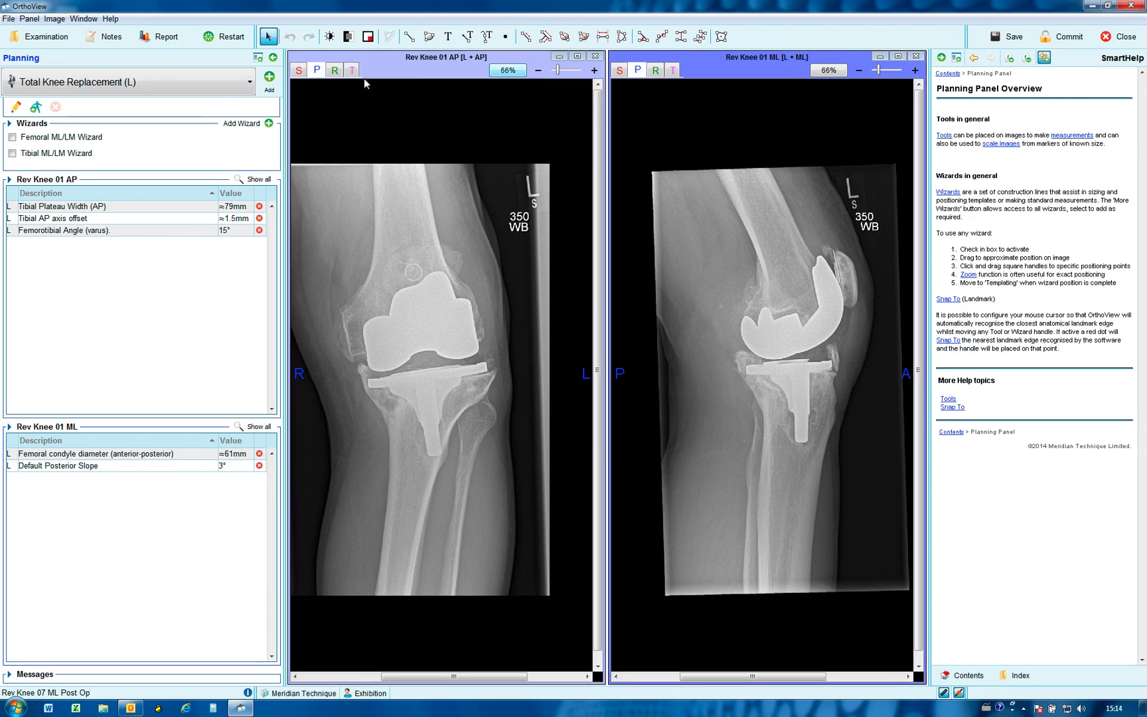
click(38, 139)
click(33, 154)
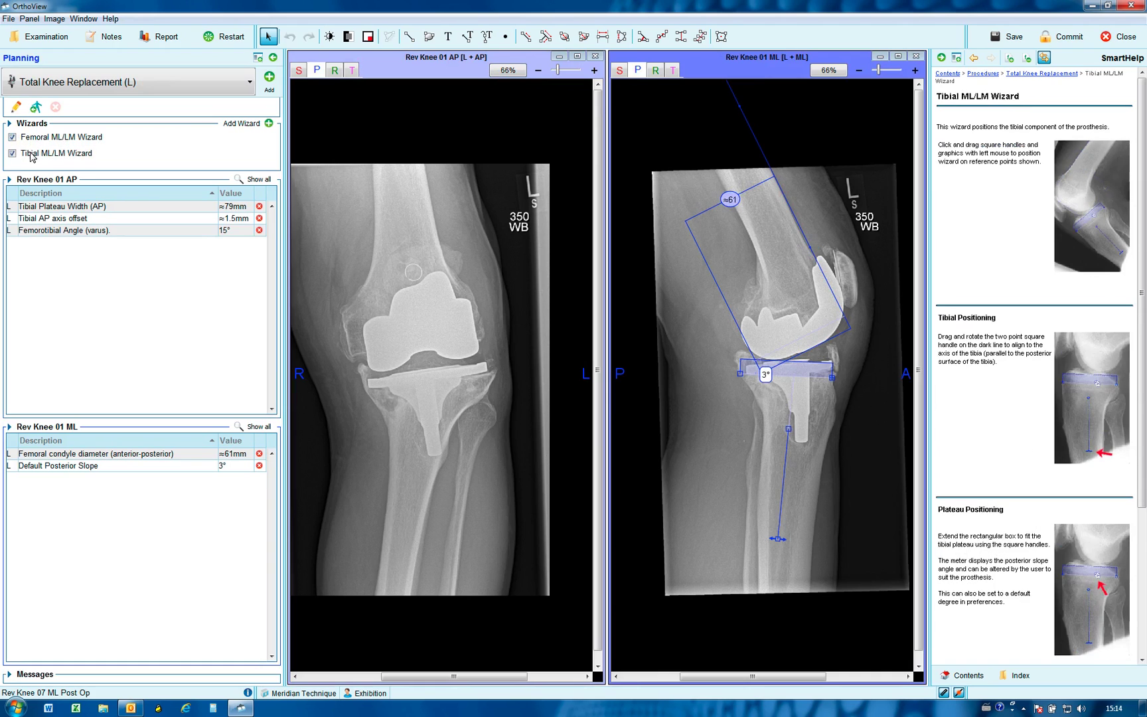
Step: Add femoral and tibial AP/PA alignment wizards to the AP X-ray and switch it to templating
click(427, 73)
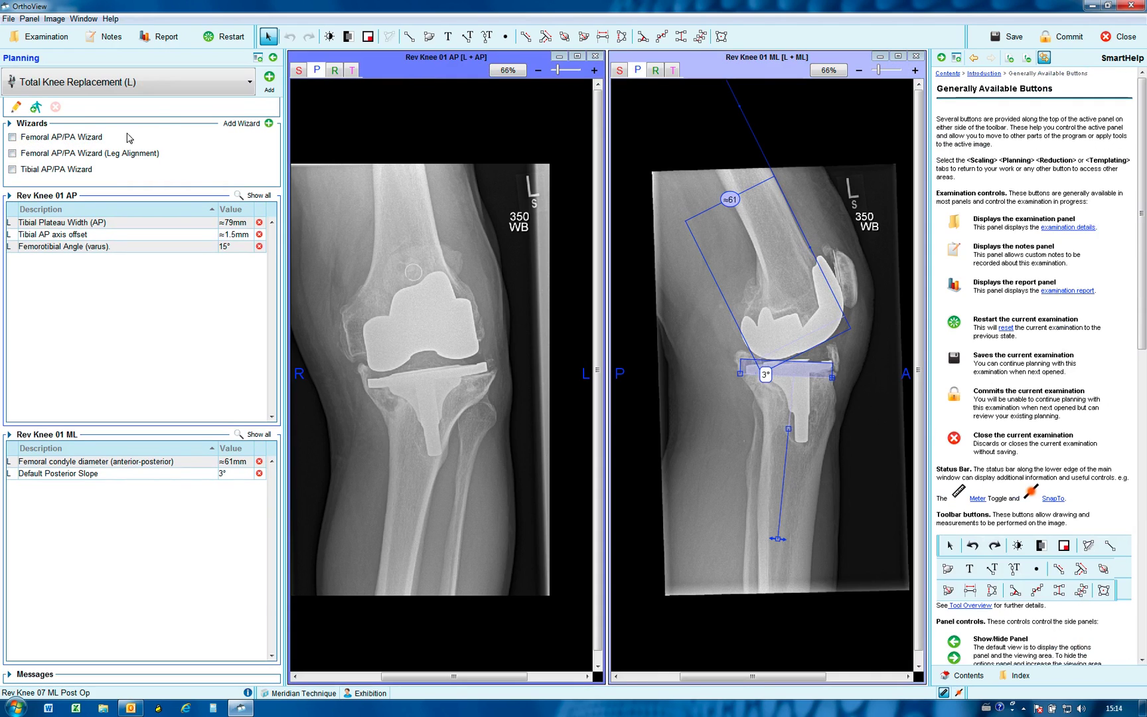
click(12, 137)
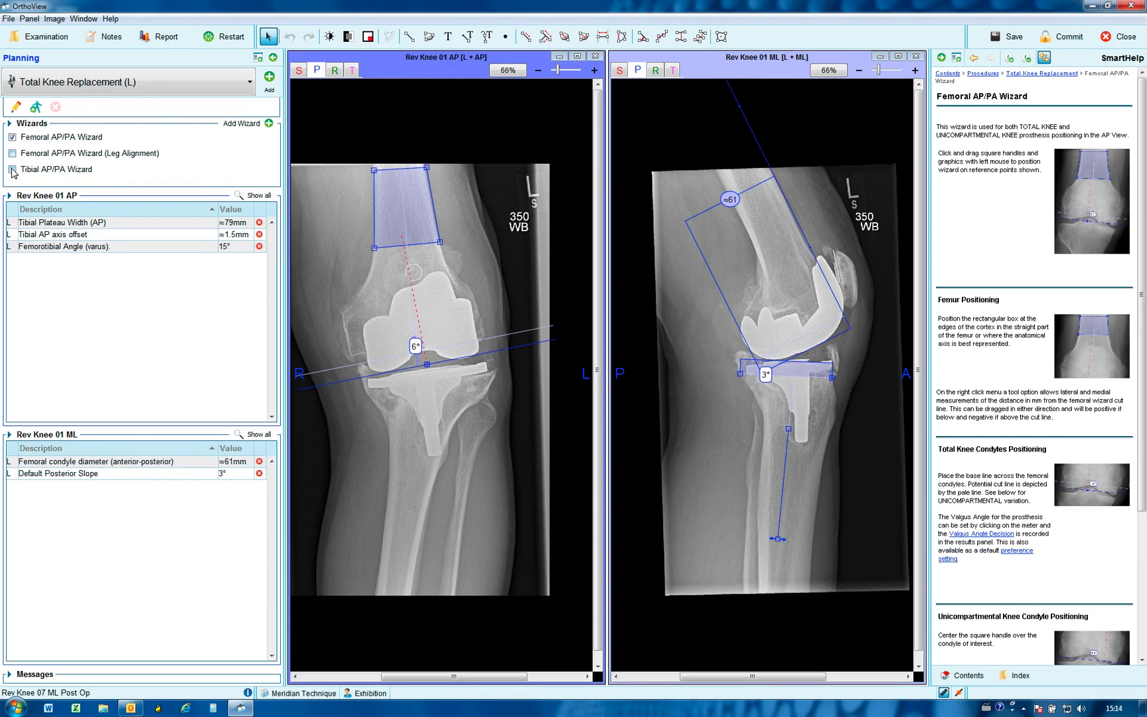
click(12, 169)
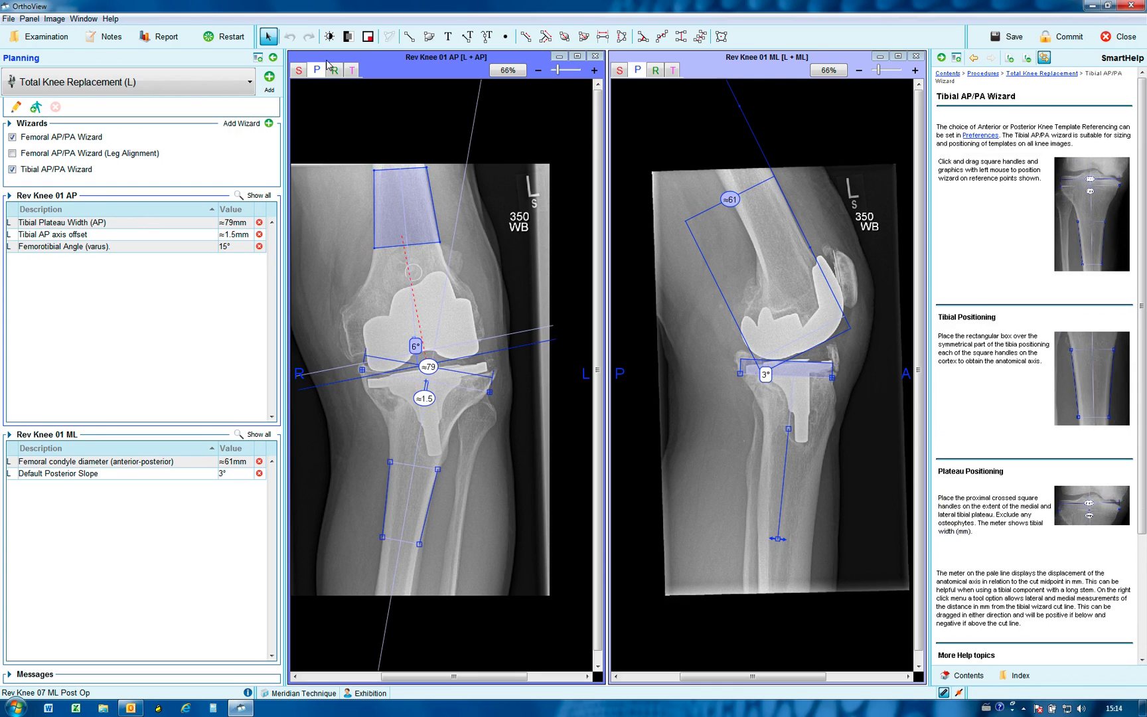
click(352, 72)
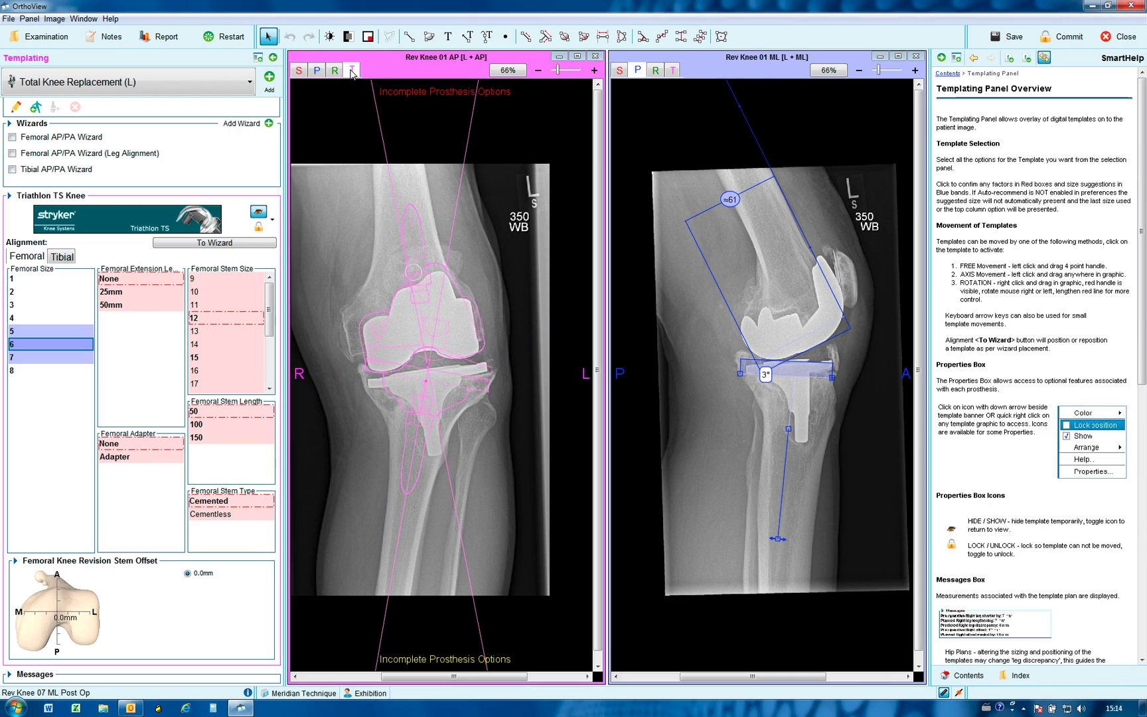
Step: Switch the lateral X-ray to templating and bring up the tibial component options
click(674, 73)
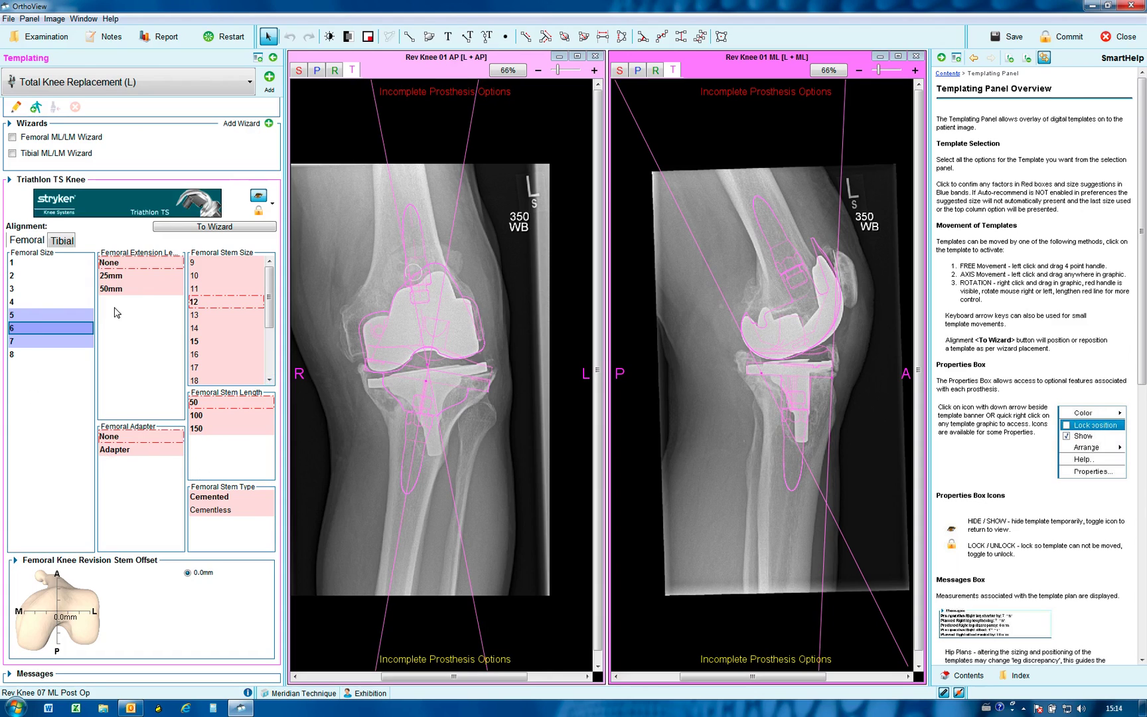
click(28, 244)
click(28, 245)
click(63, 242)
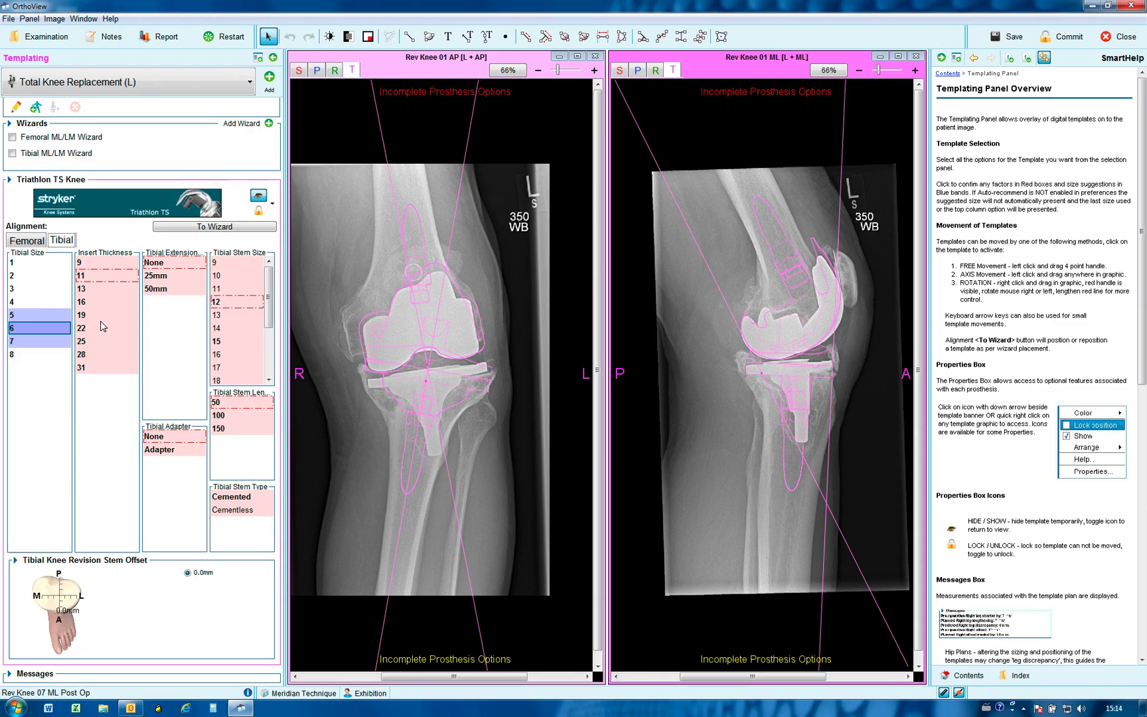
Step: Set the tibial component to insert 11, no extension, stem size 12, length 50, no adapter, cemented
click(103, 276)
click(176, 264)
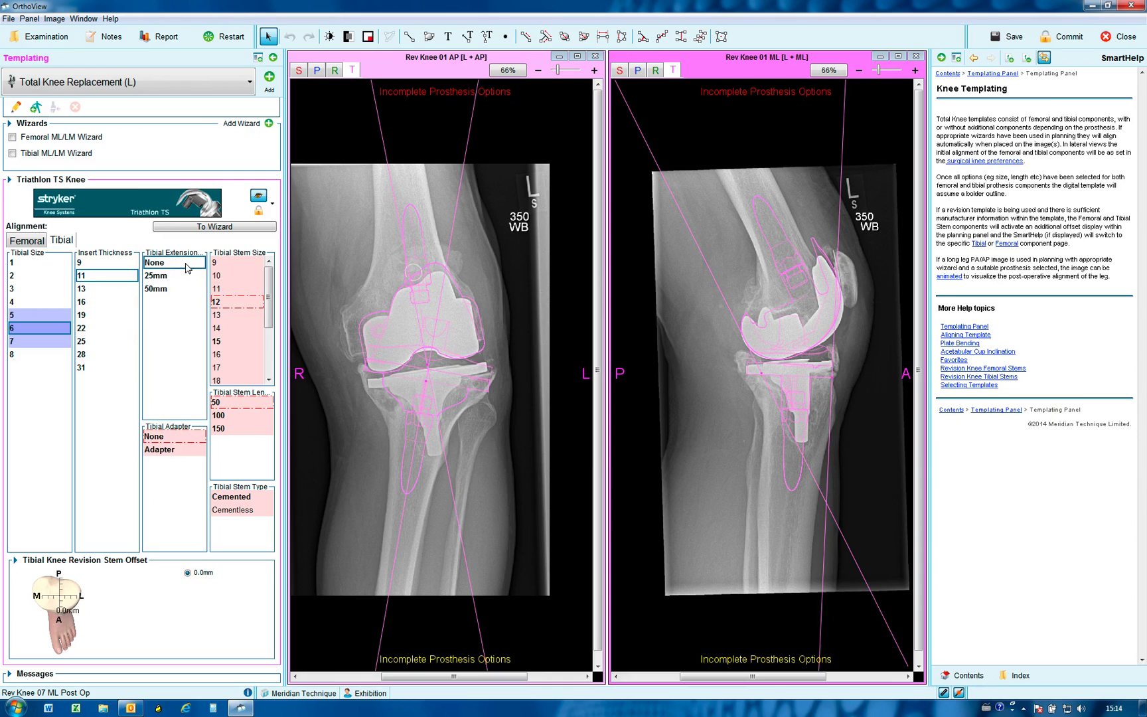
click(232, 303)
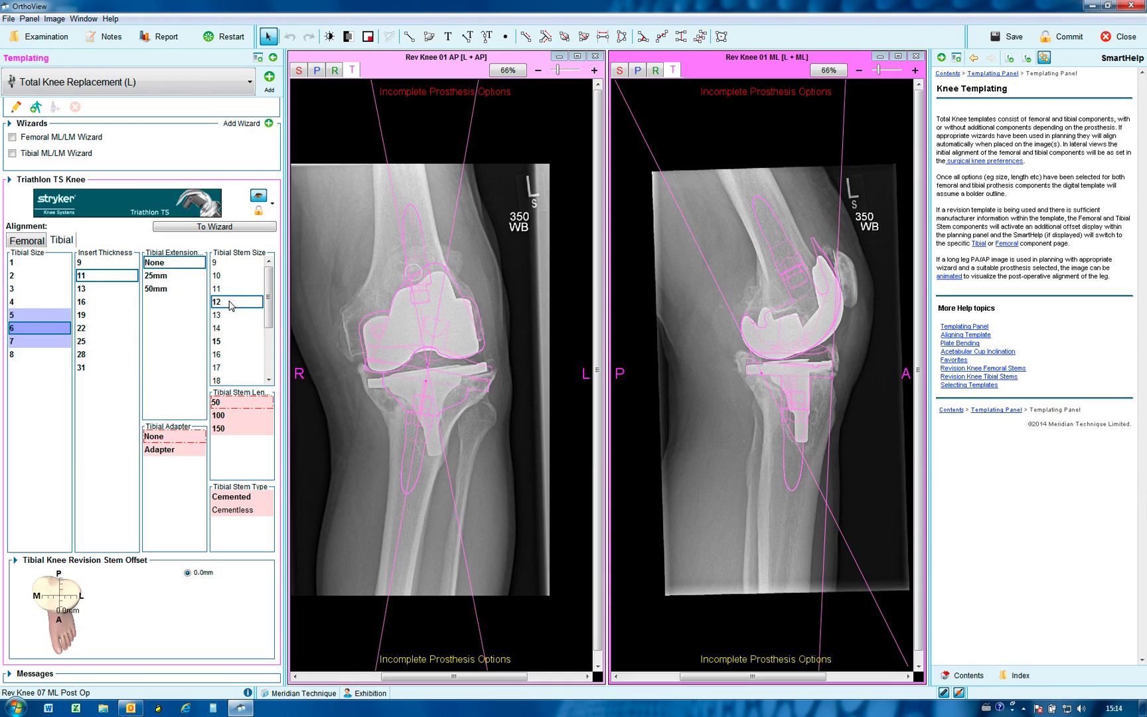
click(247, 405)
click(170, 439)
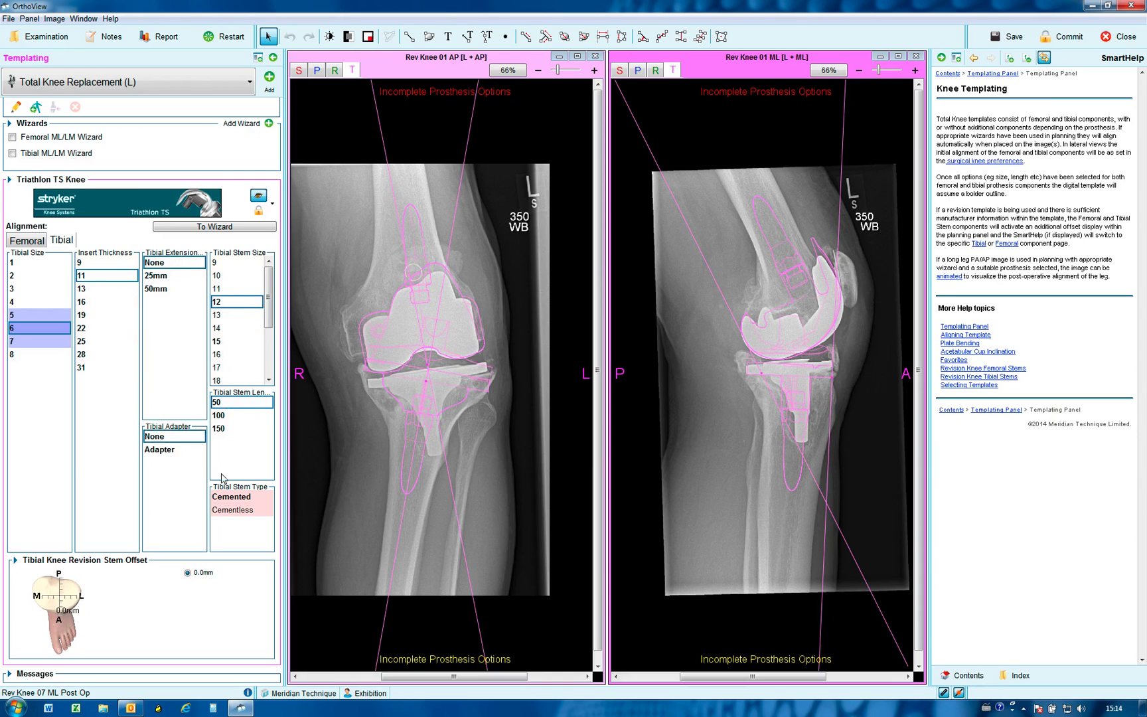
click(247, 500)
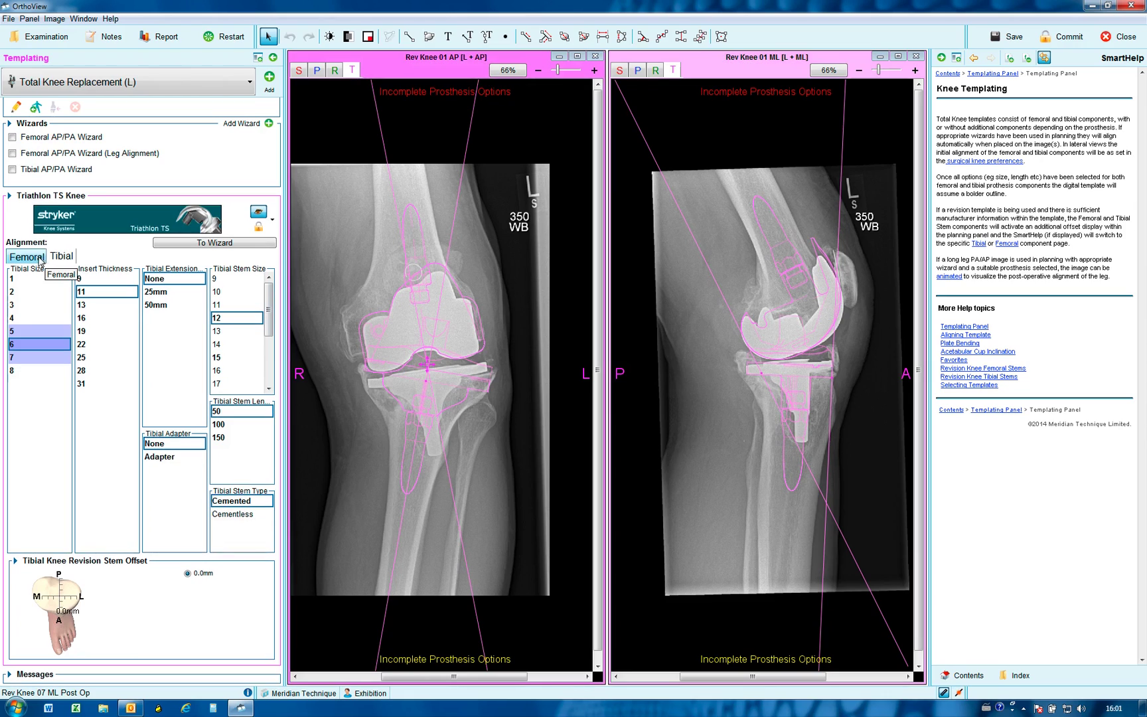
Step: Set the femoral component to no extension, stem size 12, length 50, no adapter, cemented
click(36, 259)
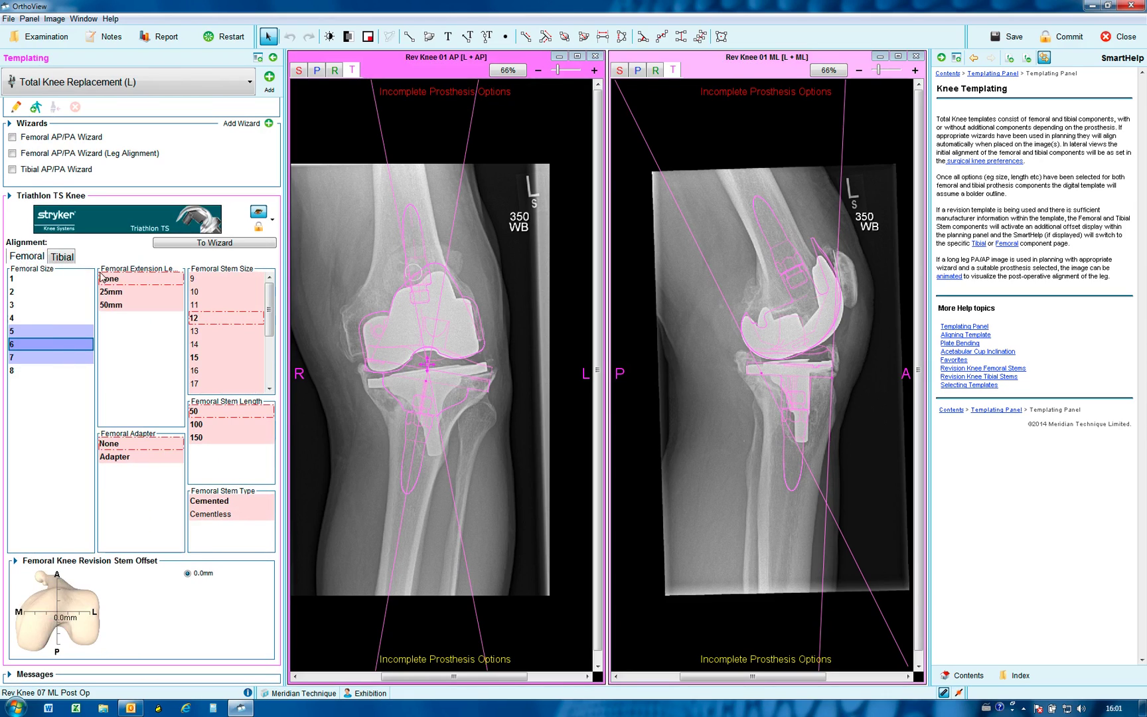
click(128, 282)
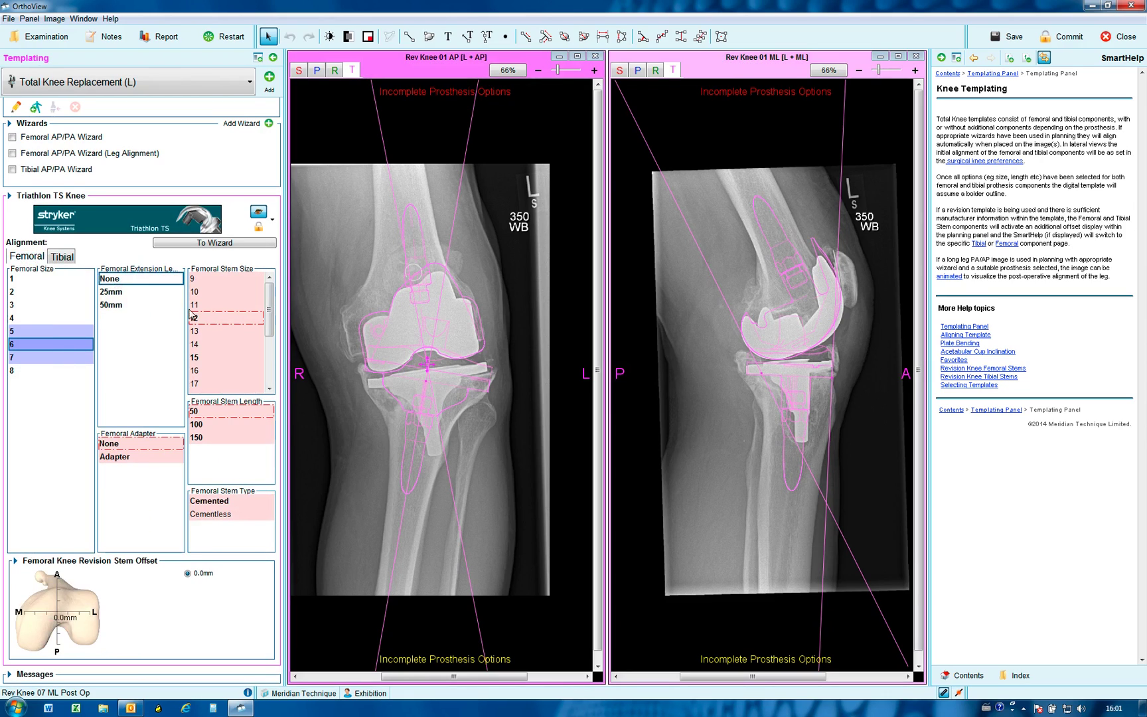
click(215, 319)
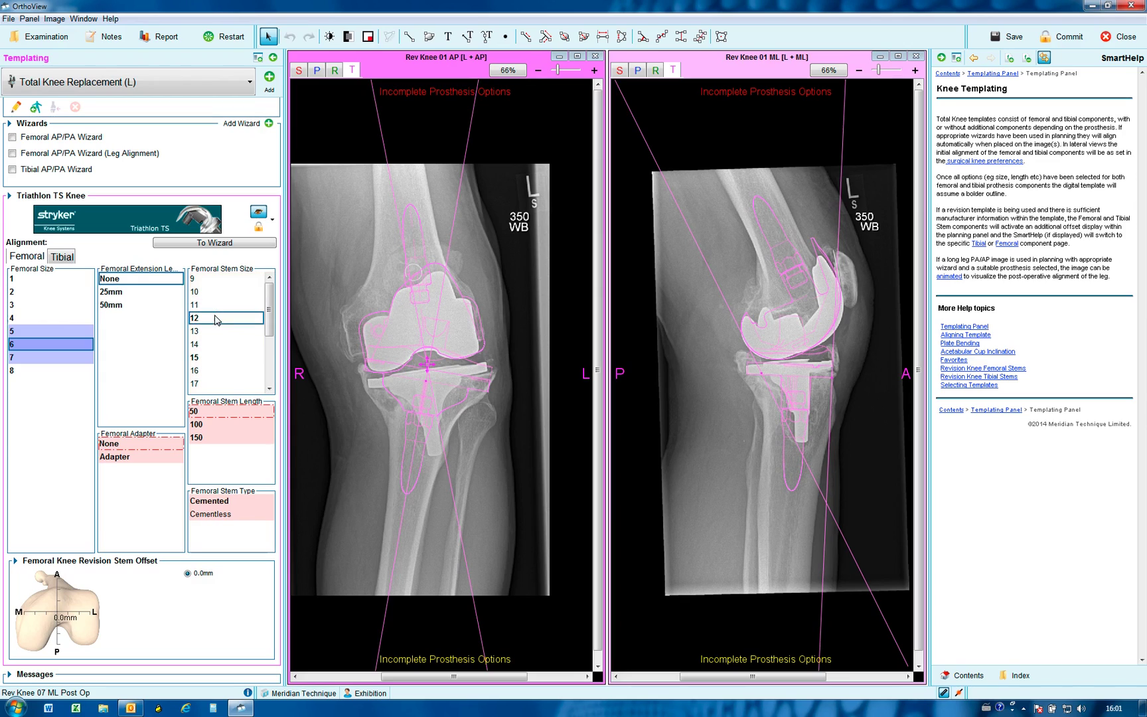
click(152, 444)
click(223, 413)
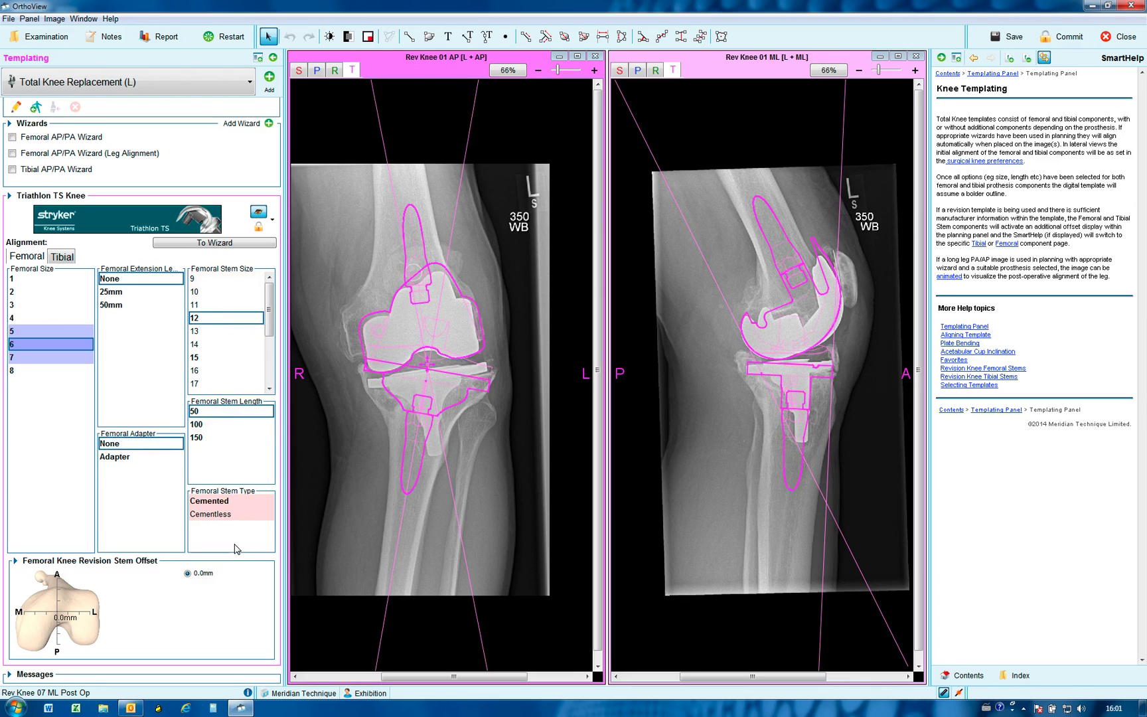
click(222, 502)
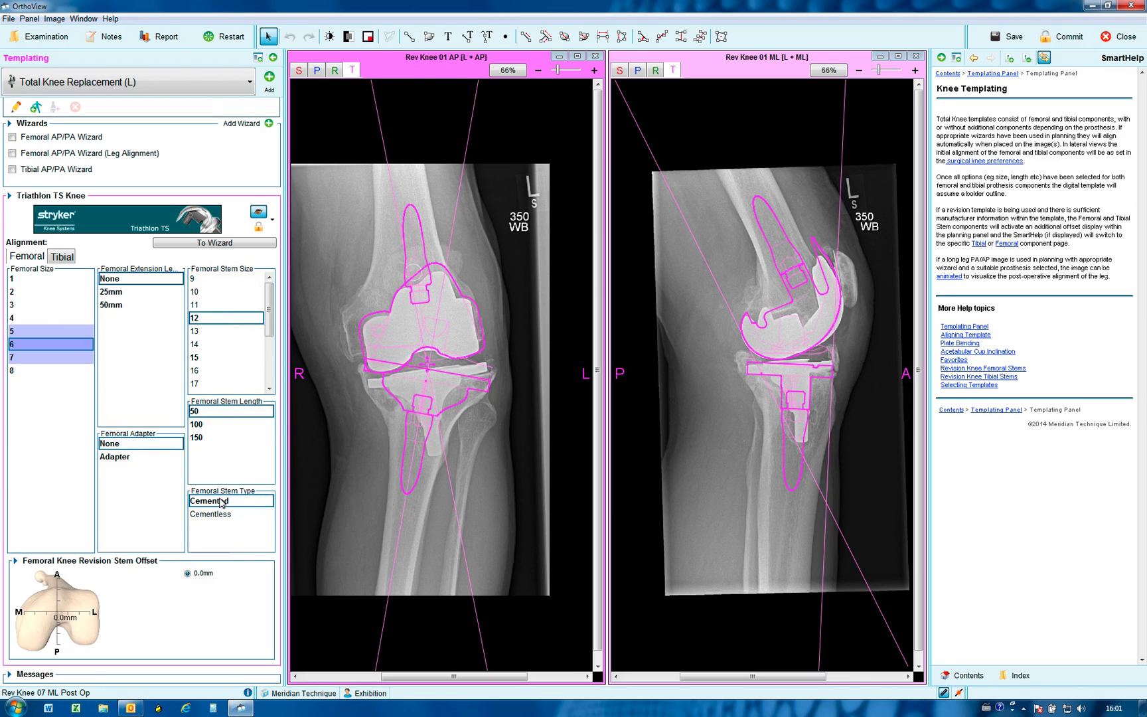
Step: Hide the femoral template outline, then show the femoral component template on the AP X-ray
right_click(439, 317)
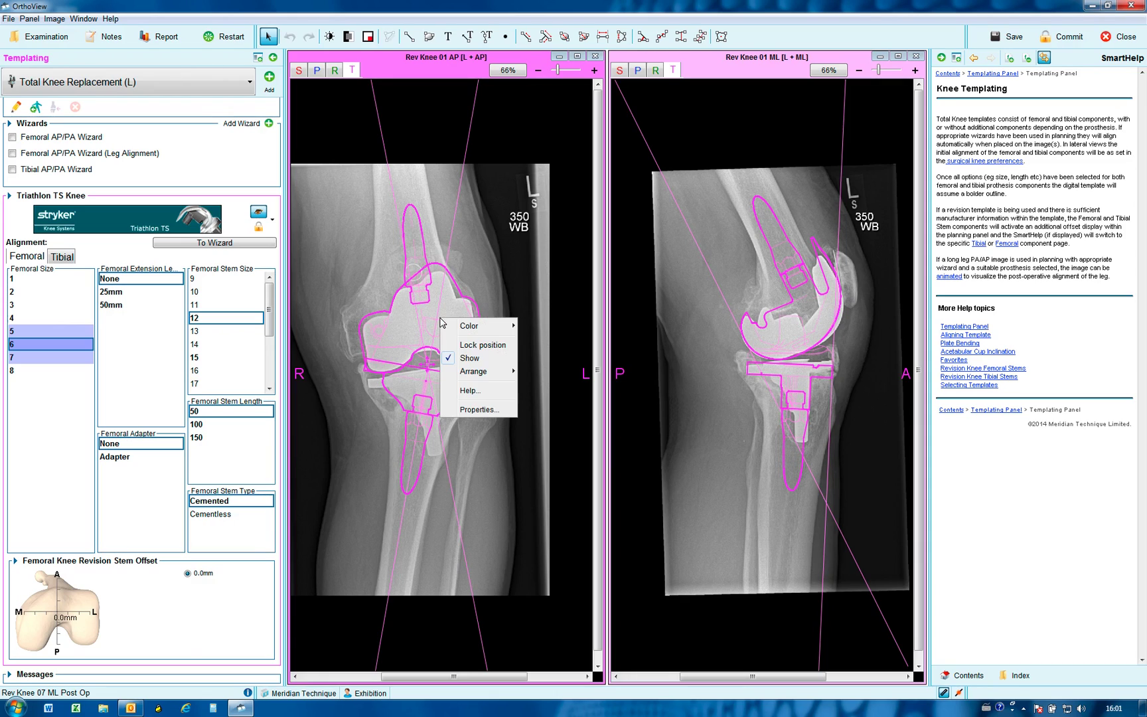
click(470, 358)
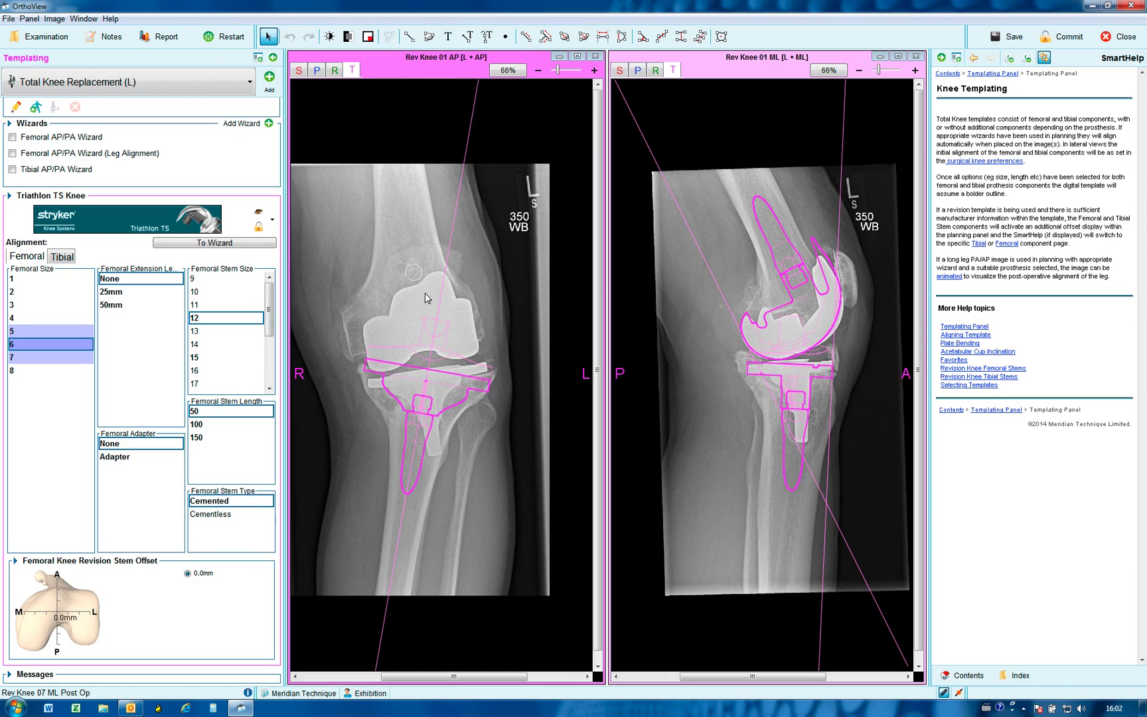
click(259, 213)
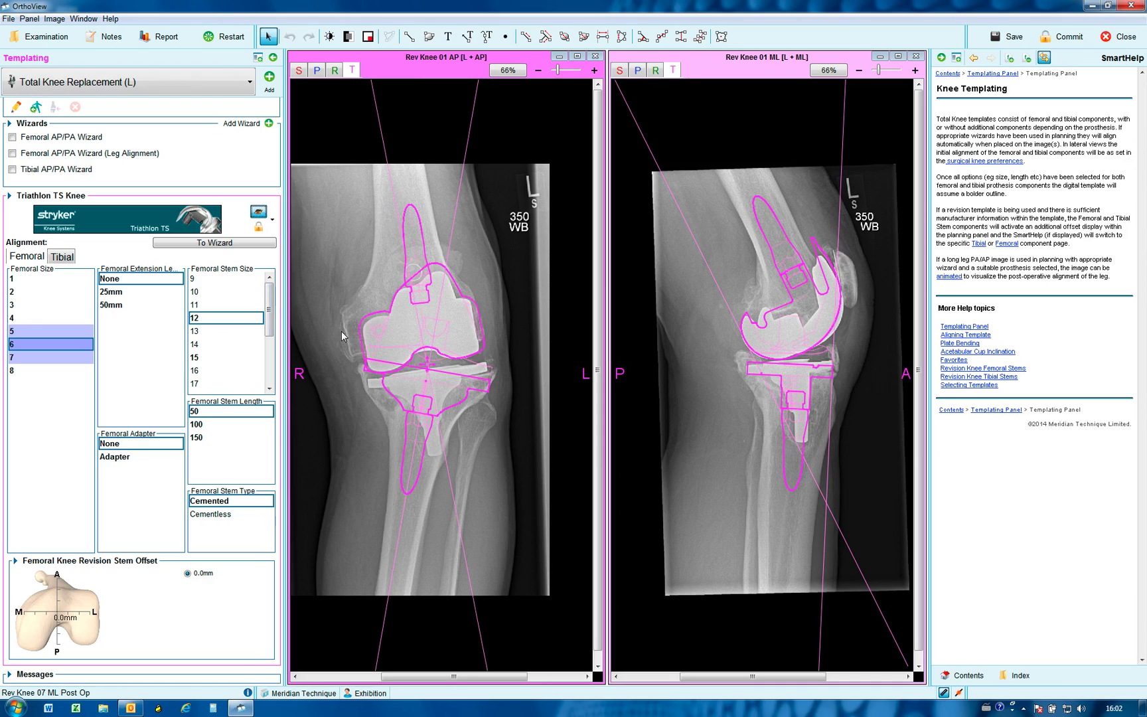
Step: Add a femoral adapter and lock the femoral stem offset at 4.0mm, adjusting it on both X-rays
click(121, 457)
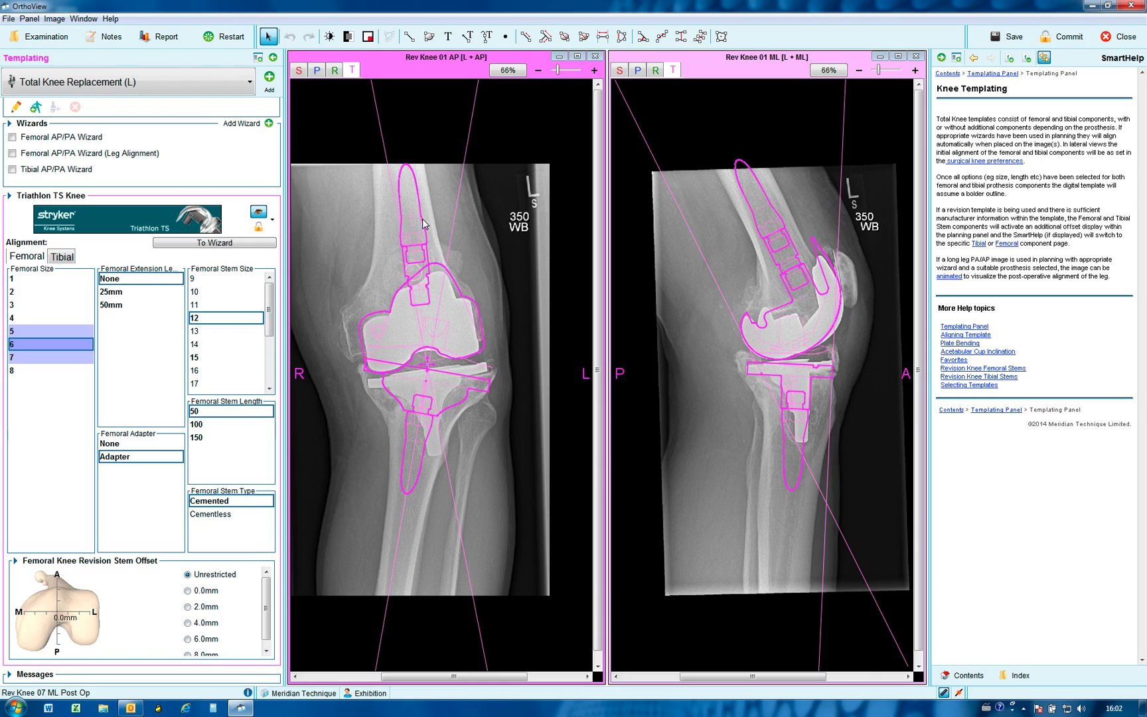
drag(411, 221, 402, 223)
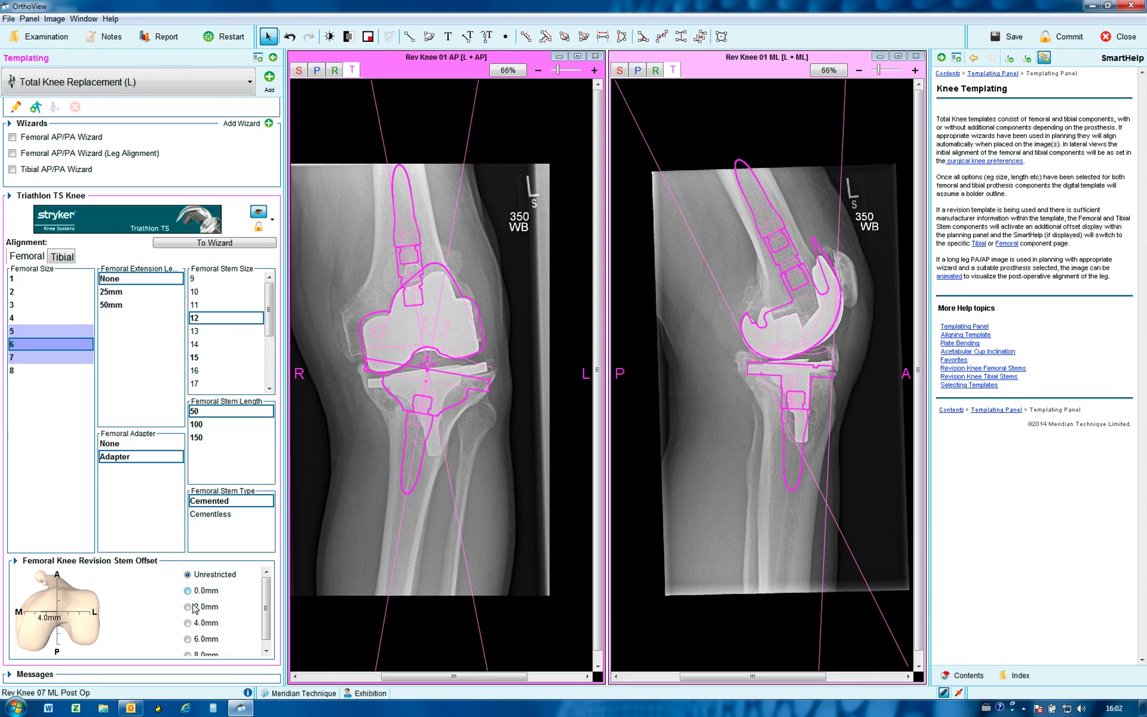
click(188, 624)
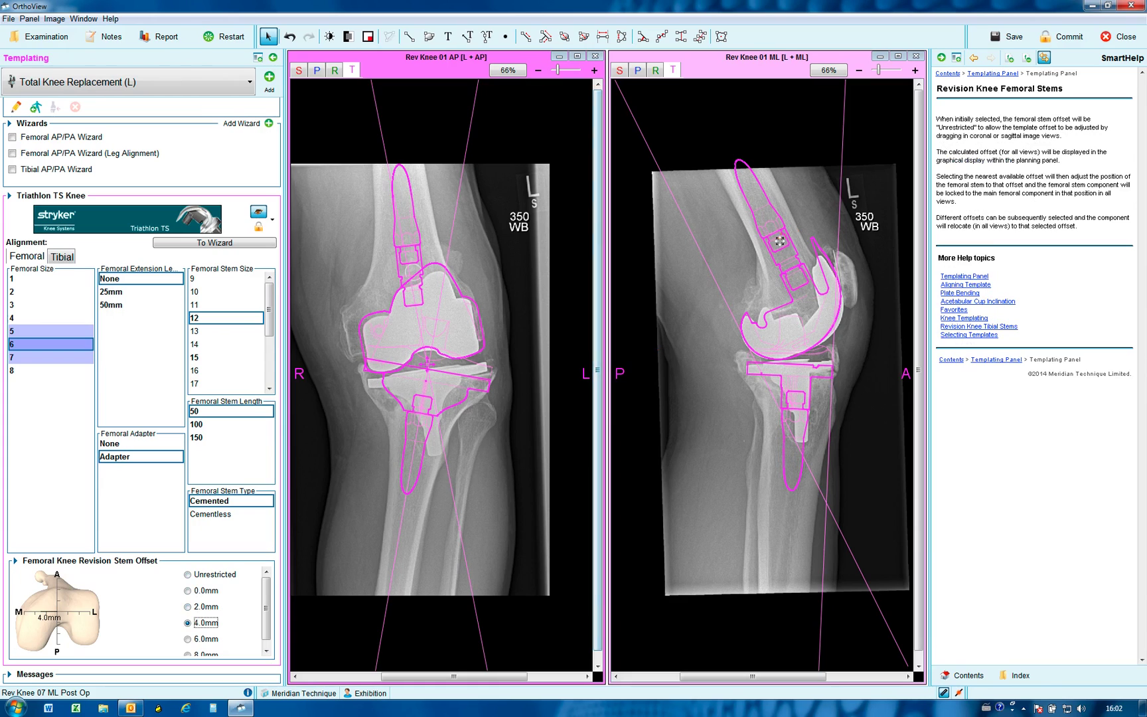
drag(781, 241, 779, 245)
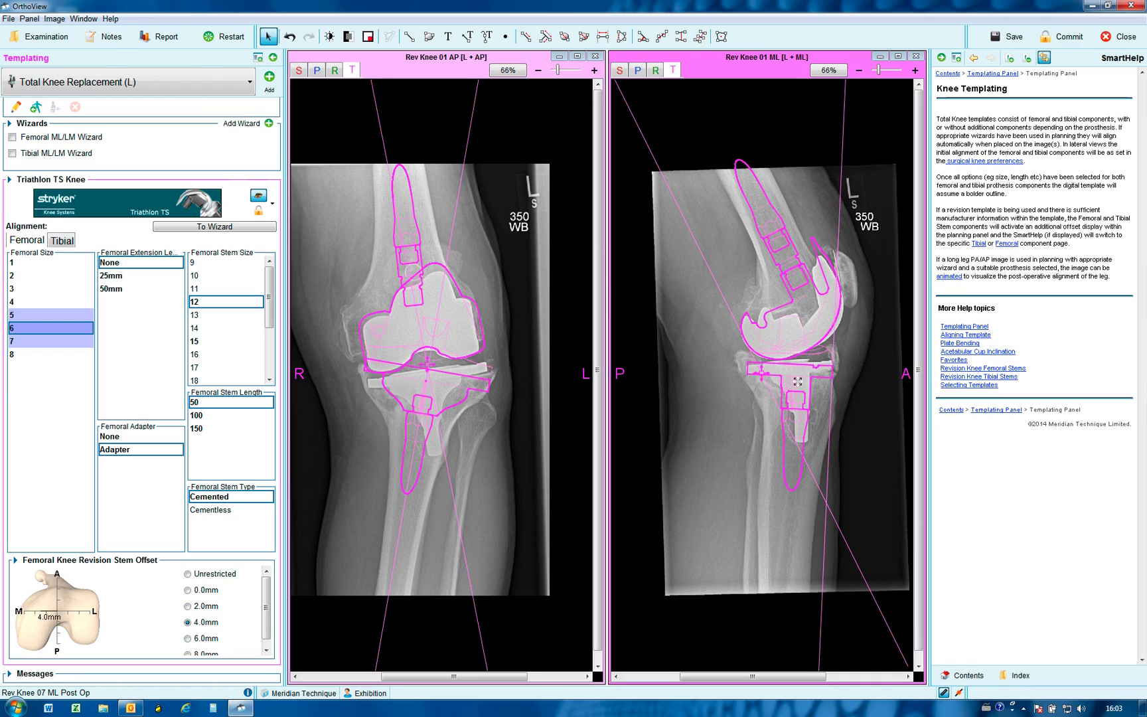
Step: Give the tibial component an adapter and a 25mm extension
click(59, 243)
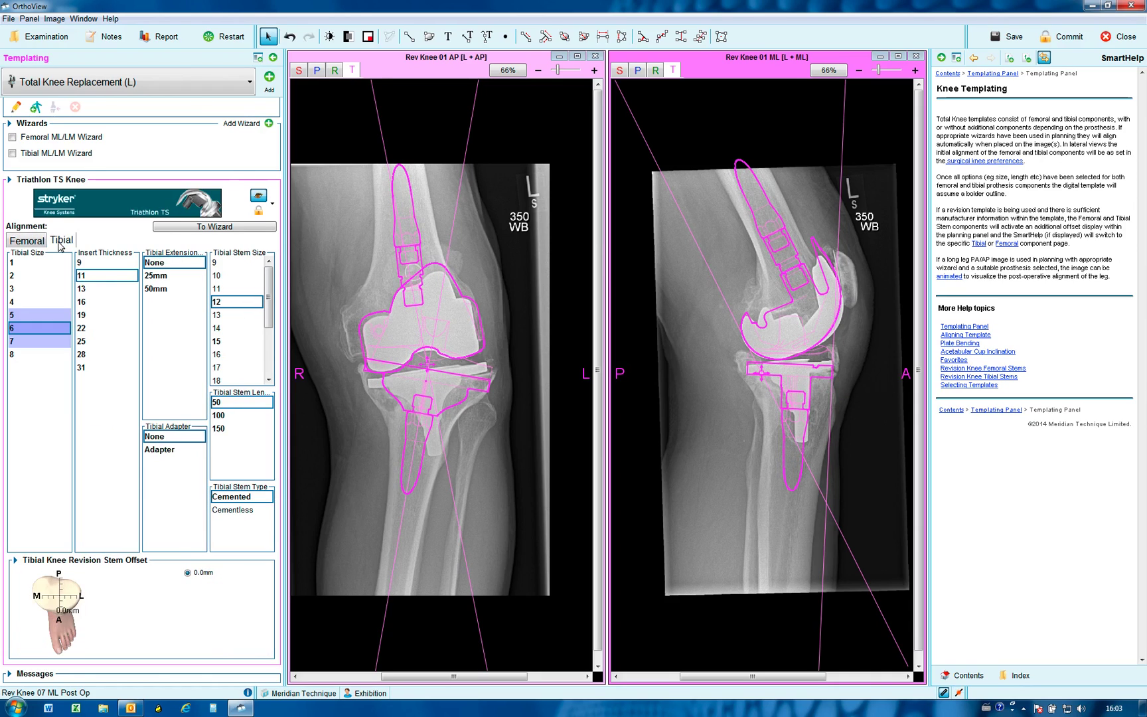
click(417, 440)
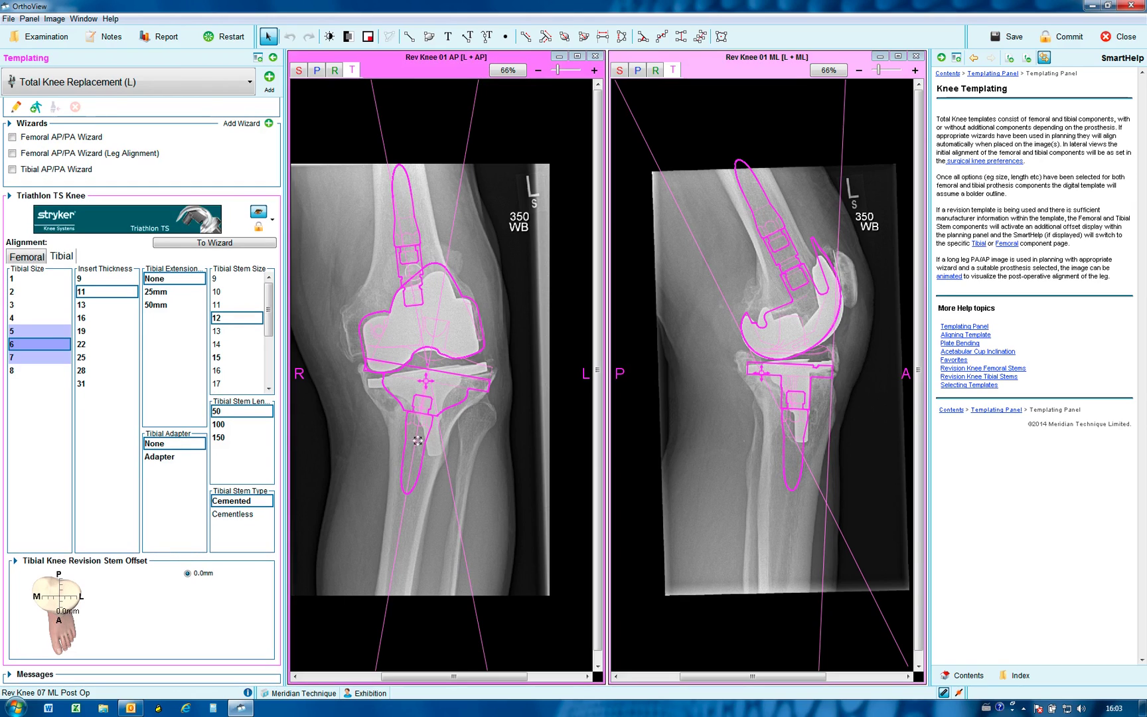
click(418, 440)
click(163, 458)
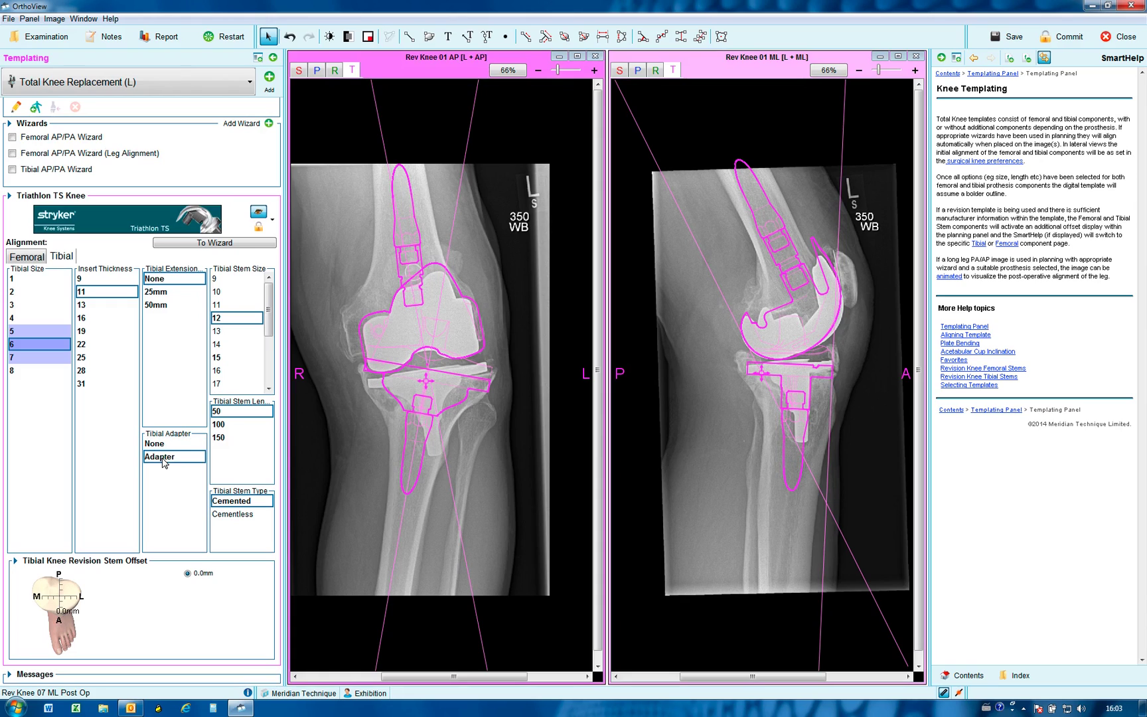
click(157, 293)
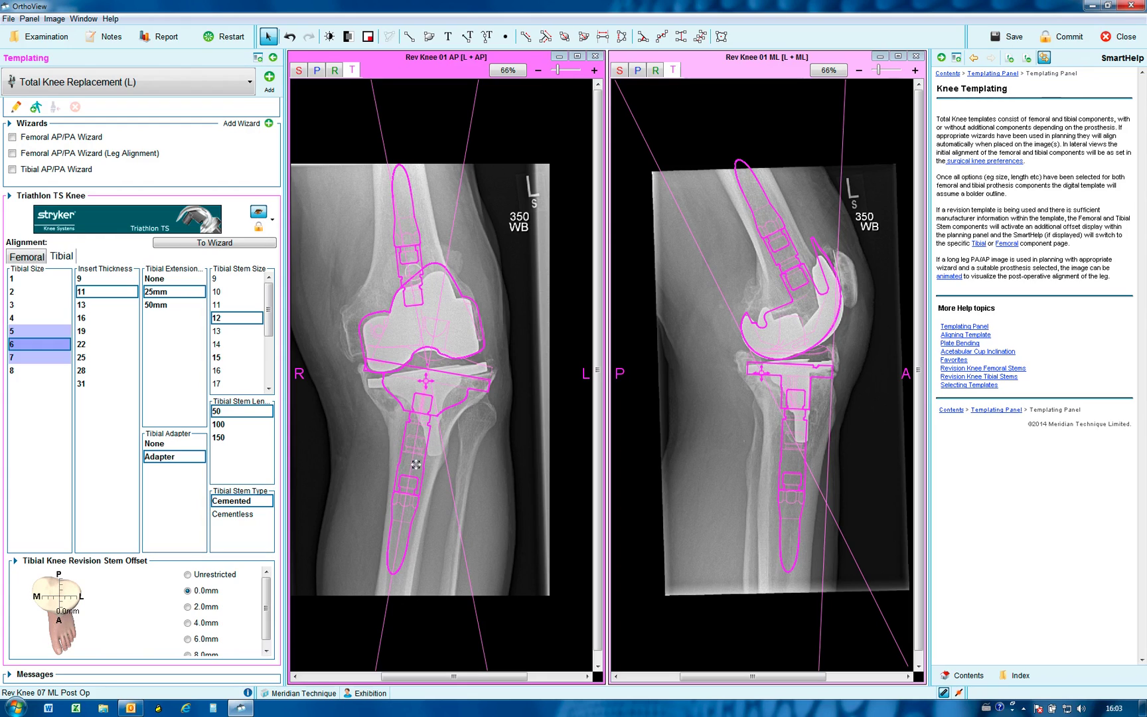
Step: Lock the tibial stem offset at 4.0mm, positioning it on both X-rays, and generate the report
click(198, 576)
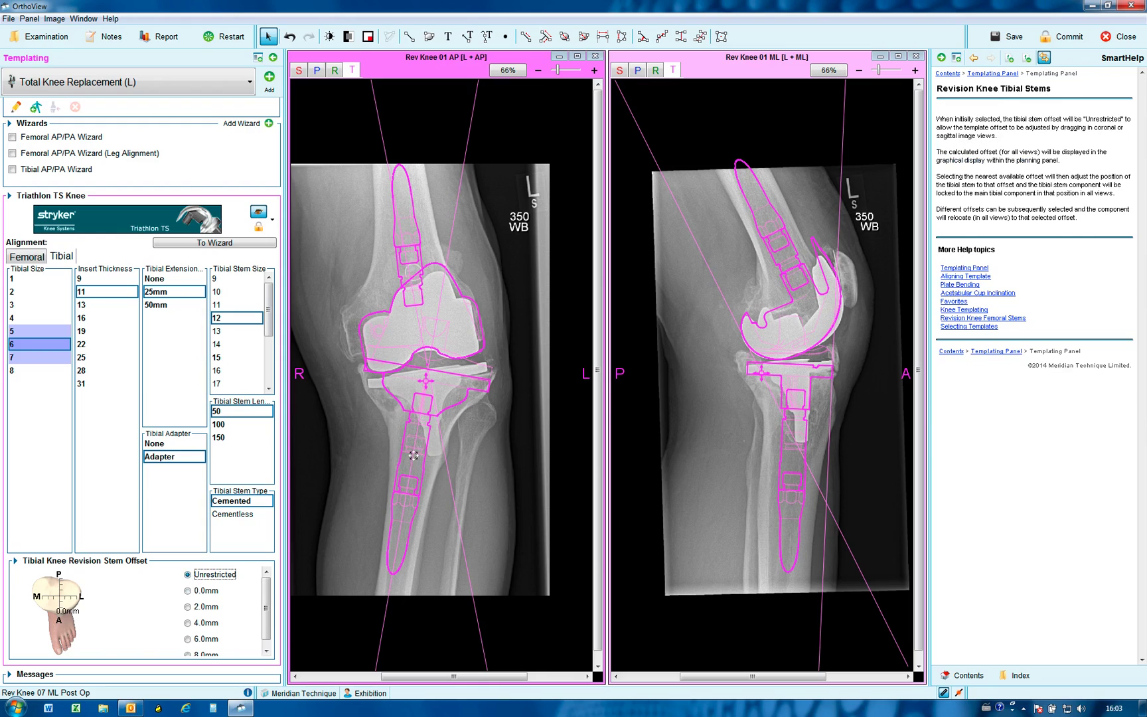
drag(413, 455, 417, 456)
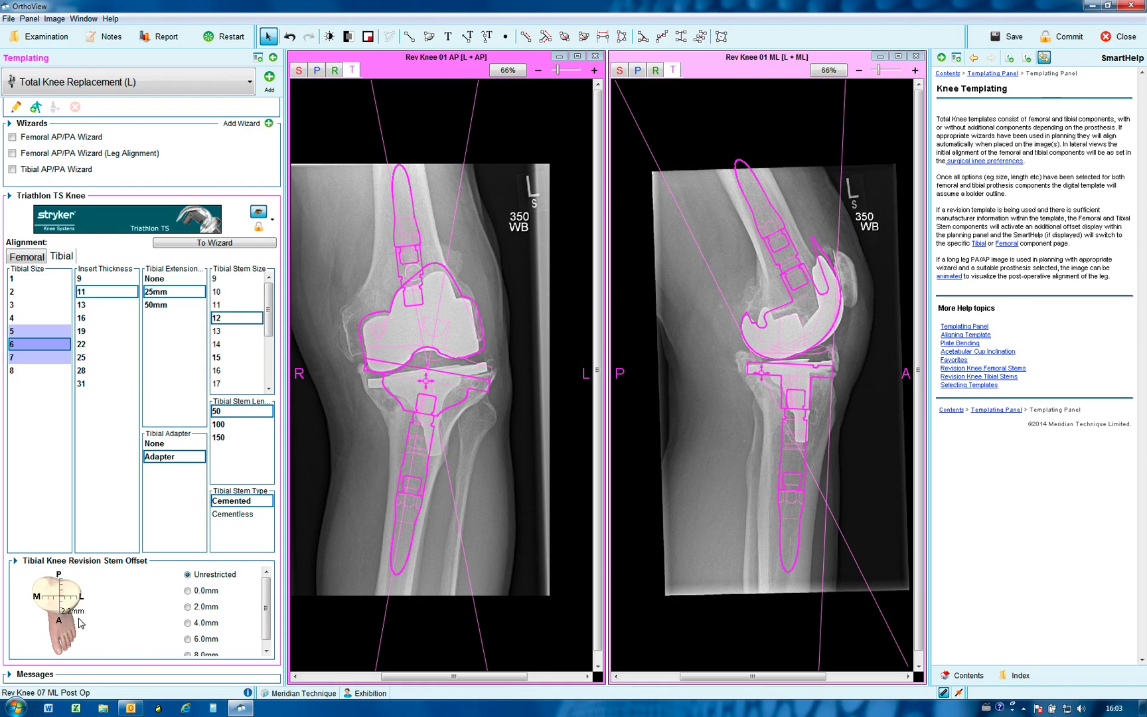
click(188, 607)
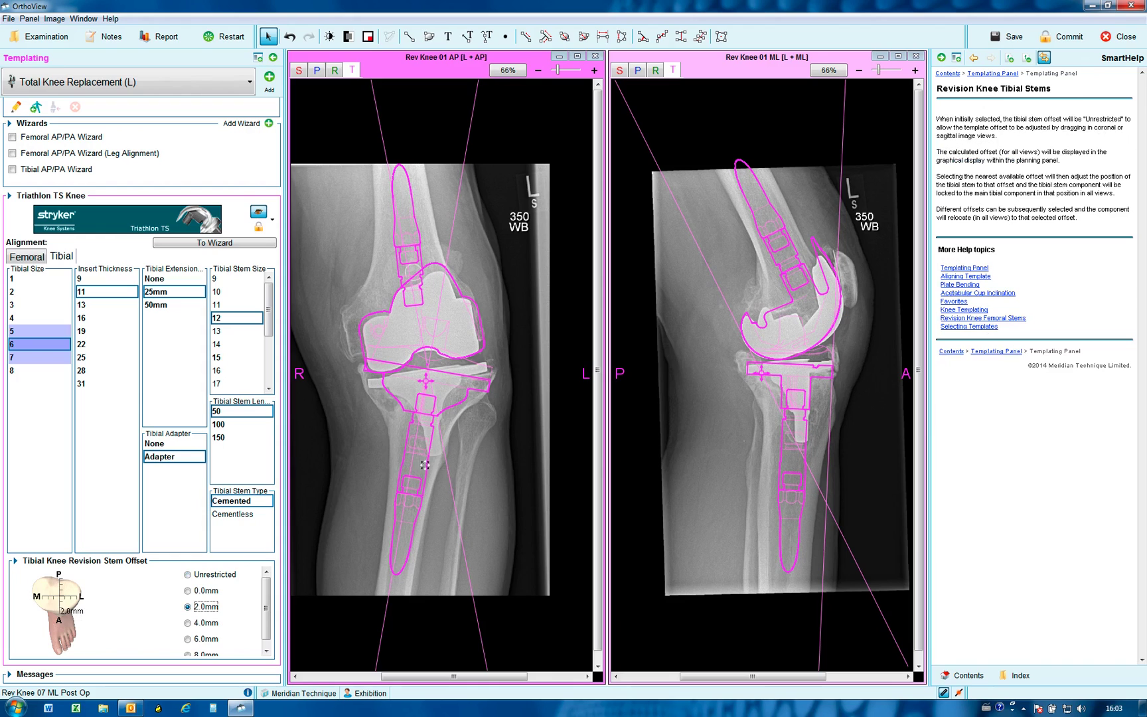
click(792, 473)
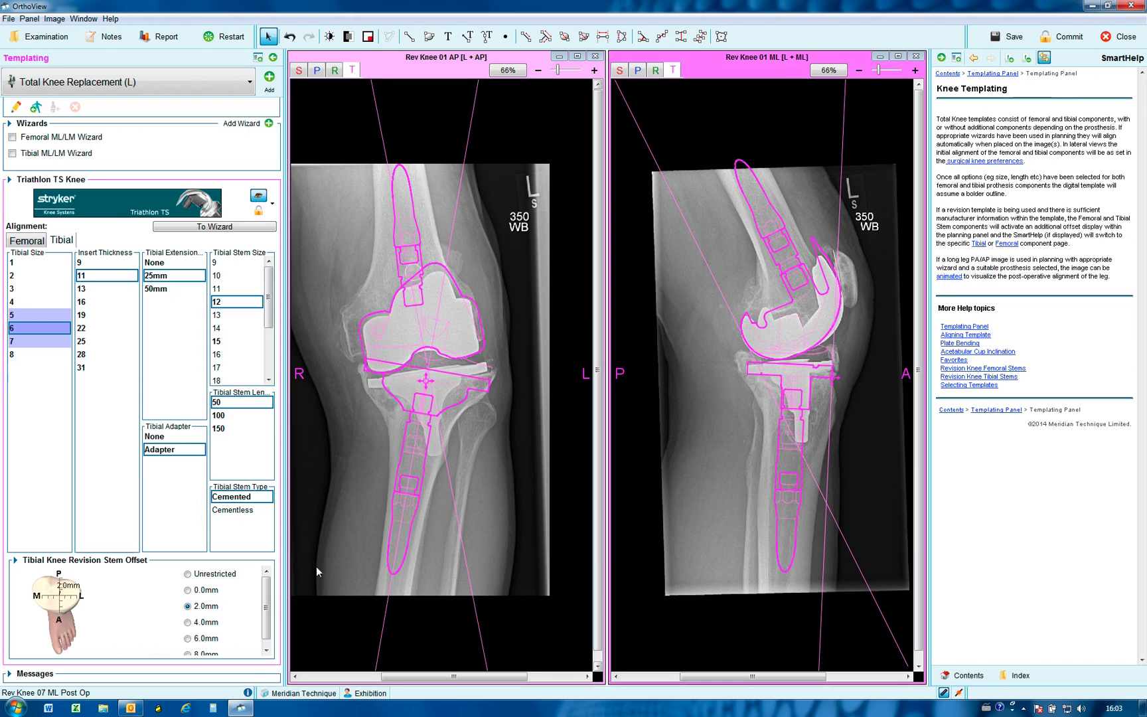
click(189, 574)
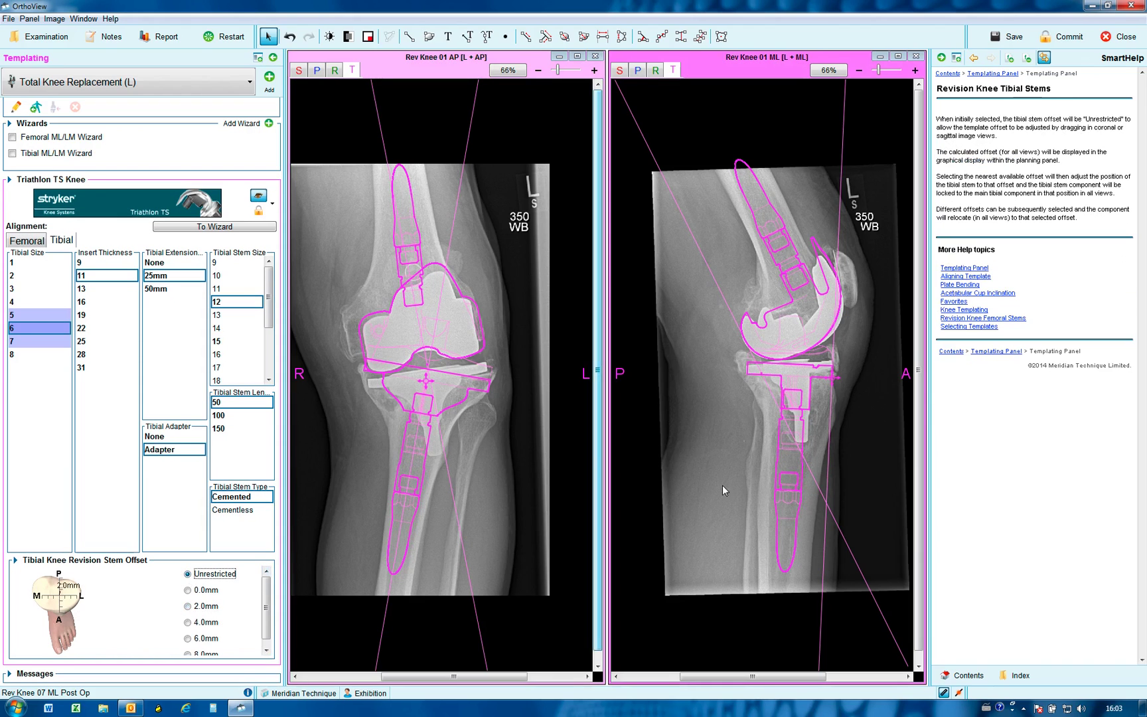
drag(791, 475, 788, 475)
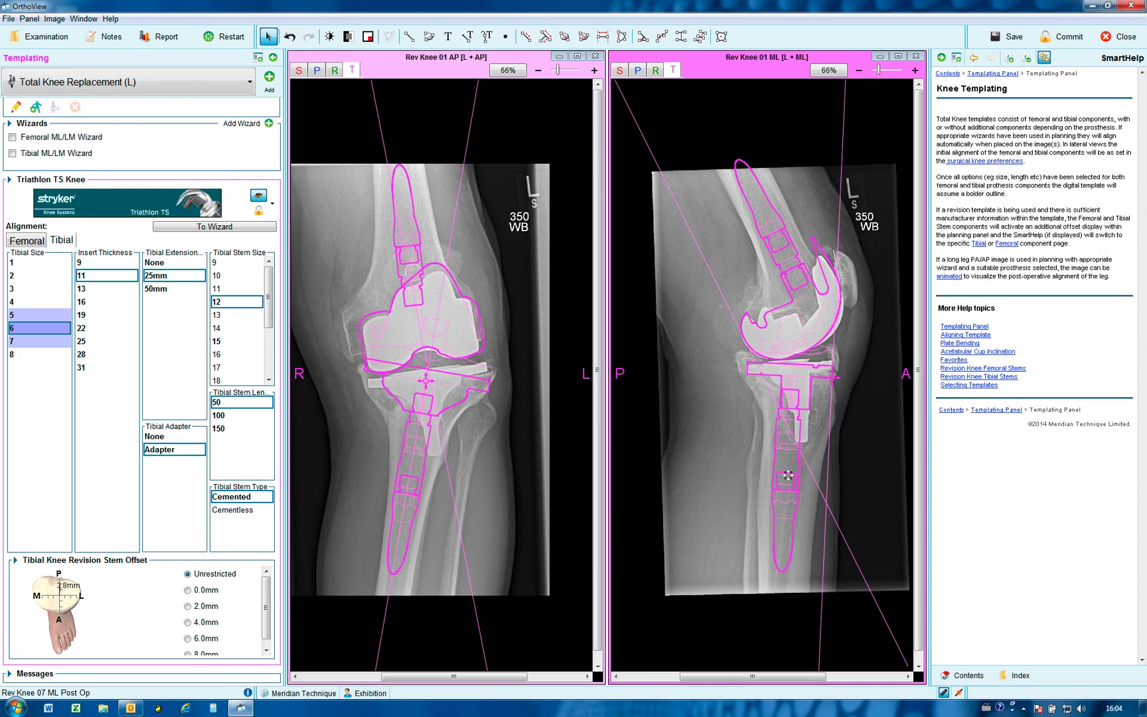
click(188, 622)
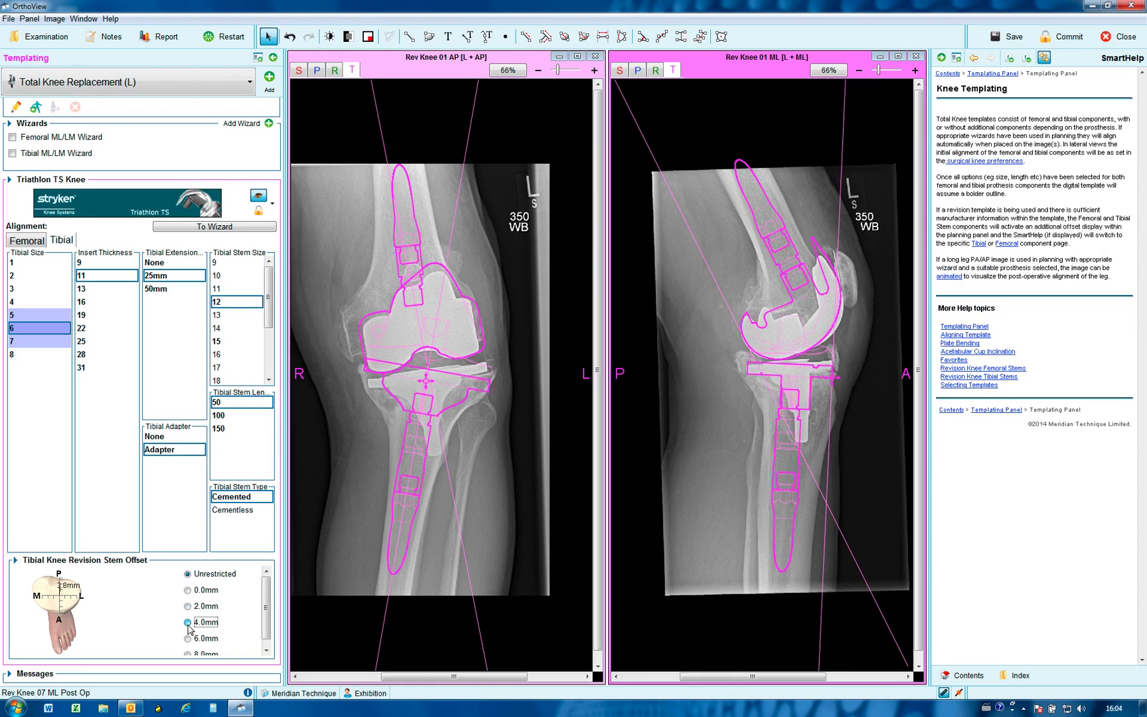
click(410, 472)
drag(409, 472, 409, 474)
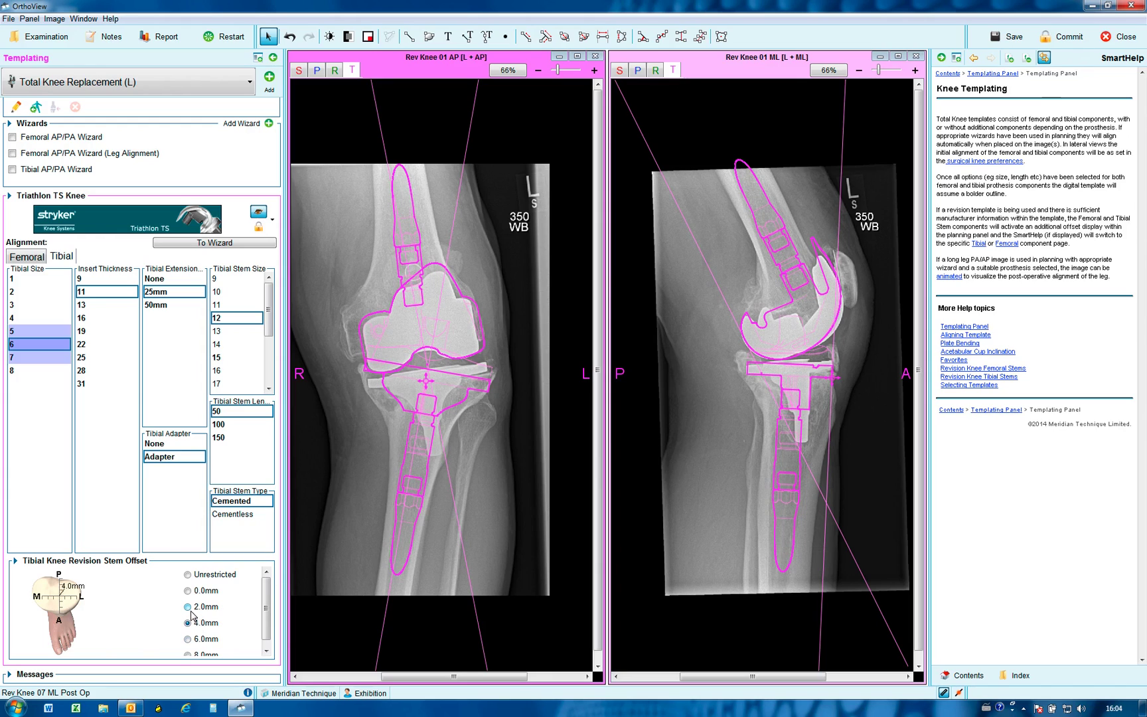
click(160, 45)
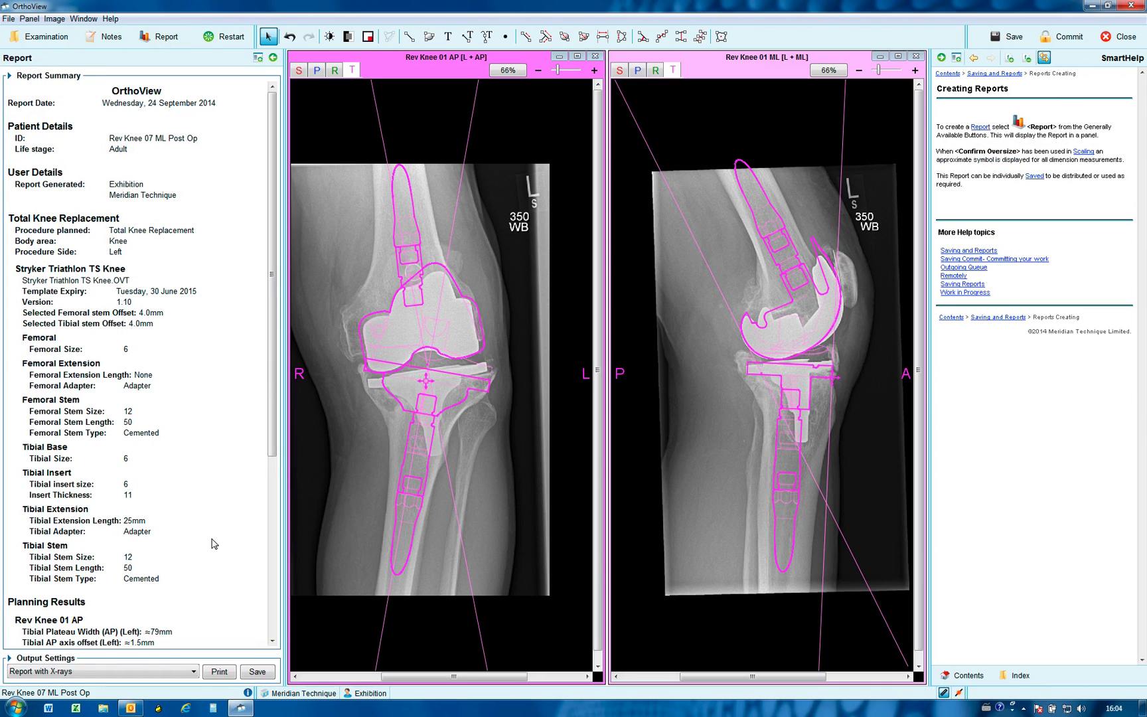
scroll(216, 545, down, 5)
scroll(264, 593, down, 1)
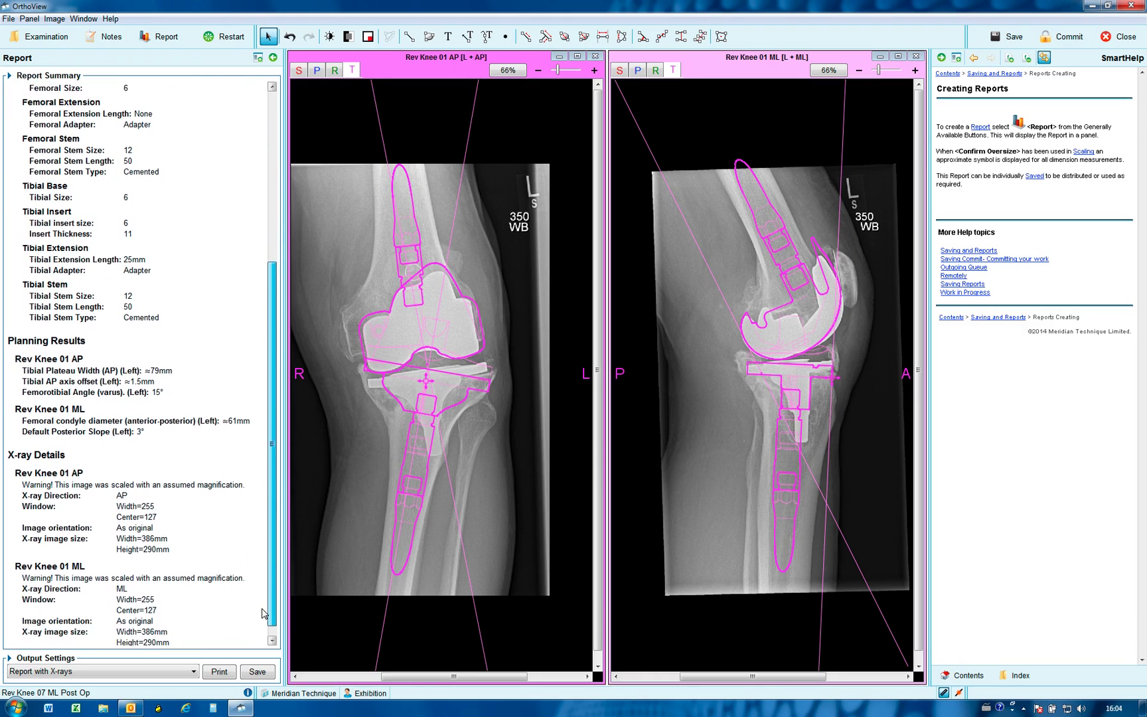